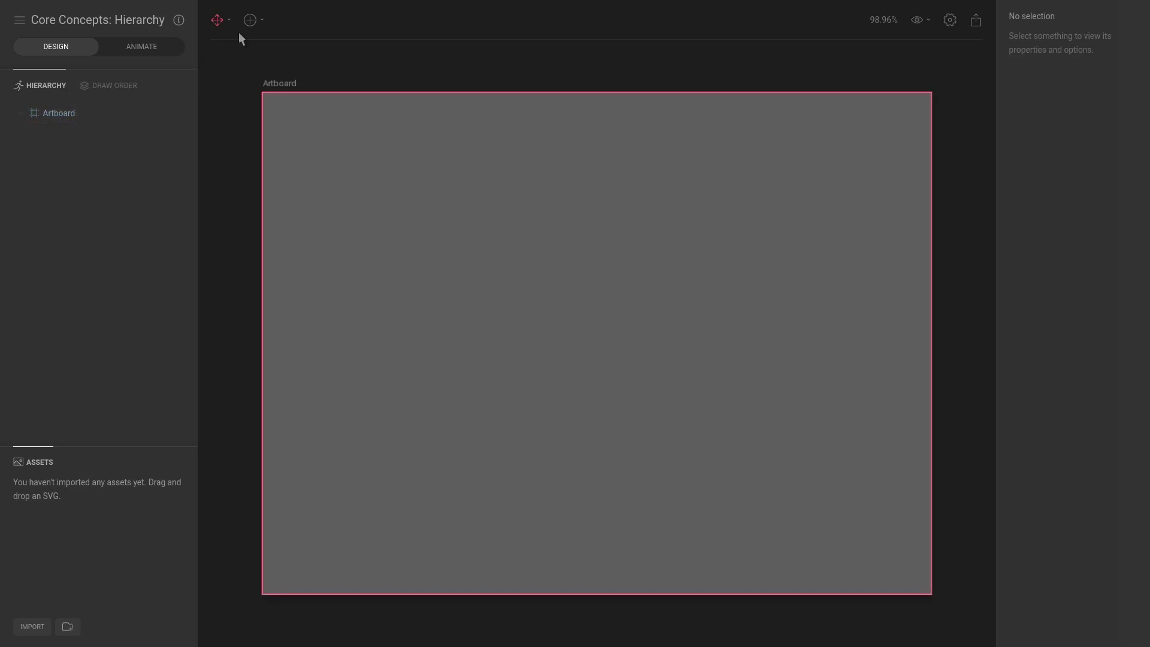
# Draw a 114×114 circle near the artboard's top-left as the first eye
pyautogui.press('o')
pyautogui.moveTo(337, 126); pyautogui.dragTo(407, 201)
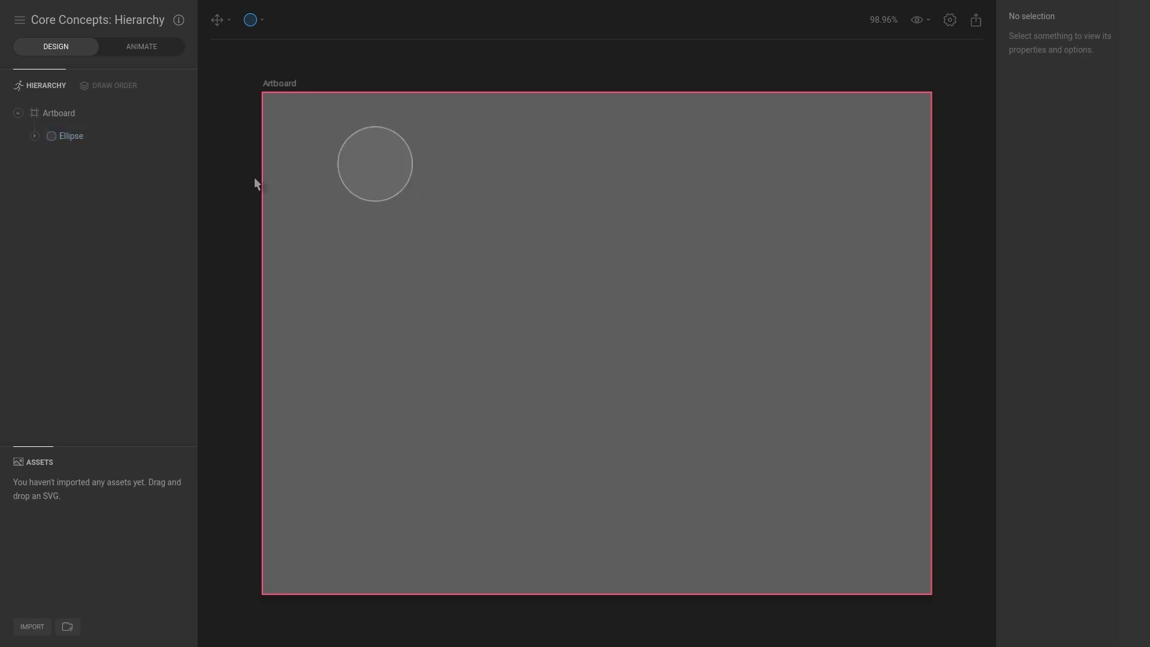
# Duplicate the eye circle and slide the copy right to X 479.2 as the second eye
pyautogui.click(78, 136)
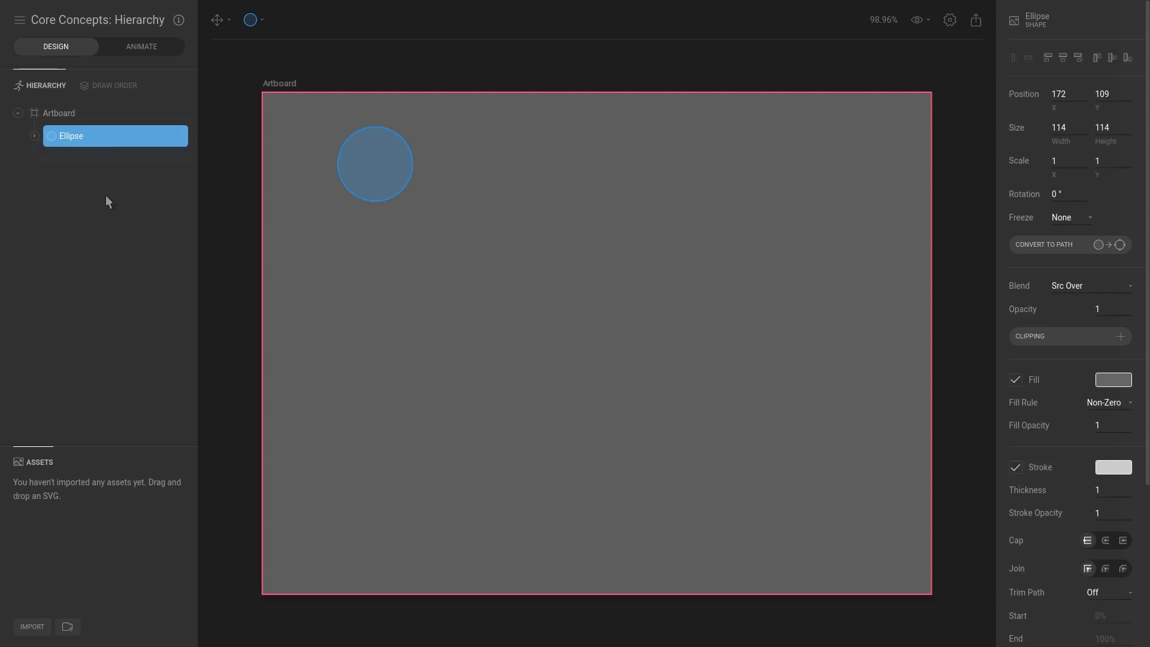
pyautogui.hotkey('ctrl', 'd')
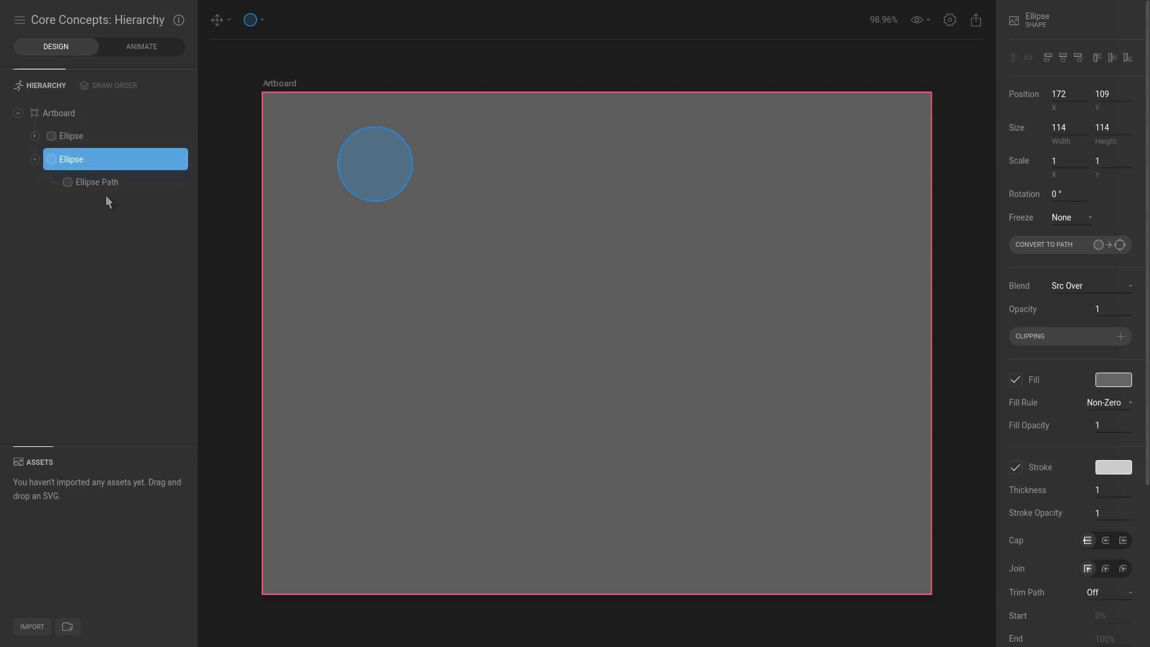
pyautogui.press('v')
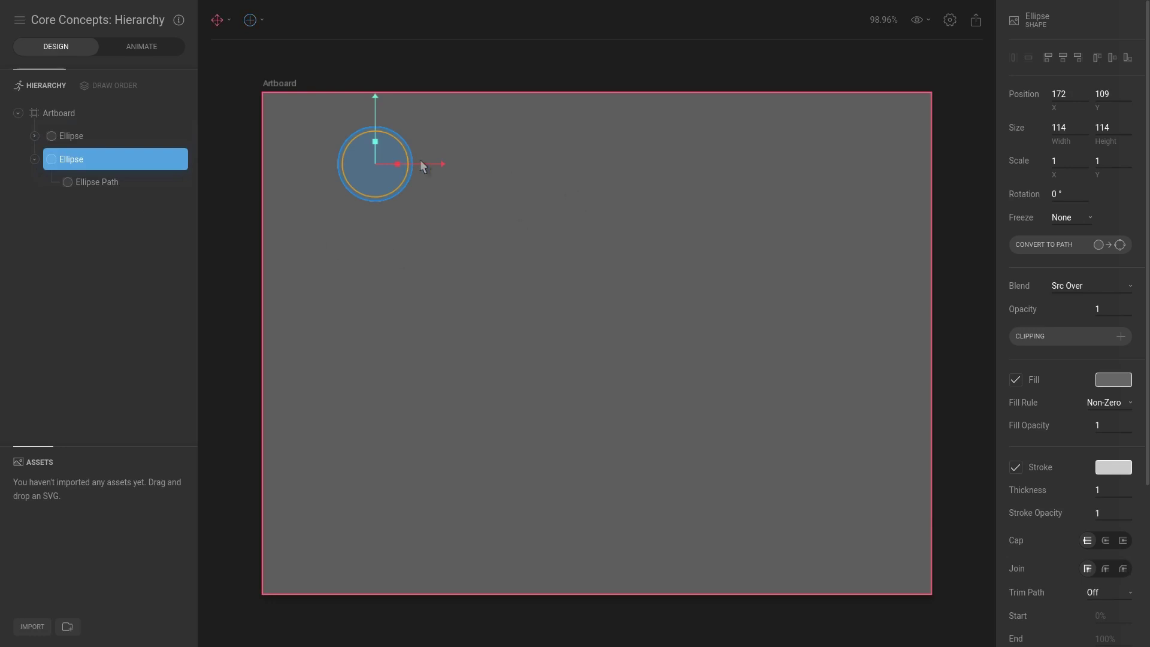
pyautogui.moveTo(434, 163); pyautogui.dragTo(630, 171)
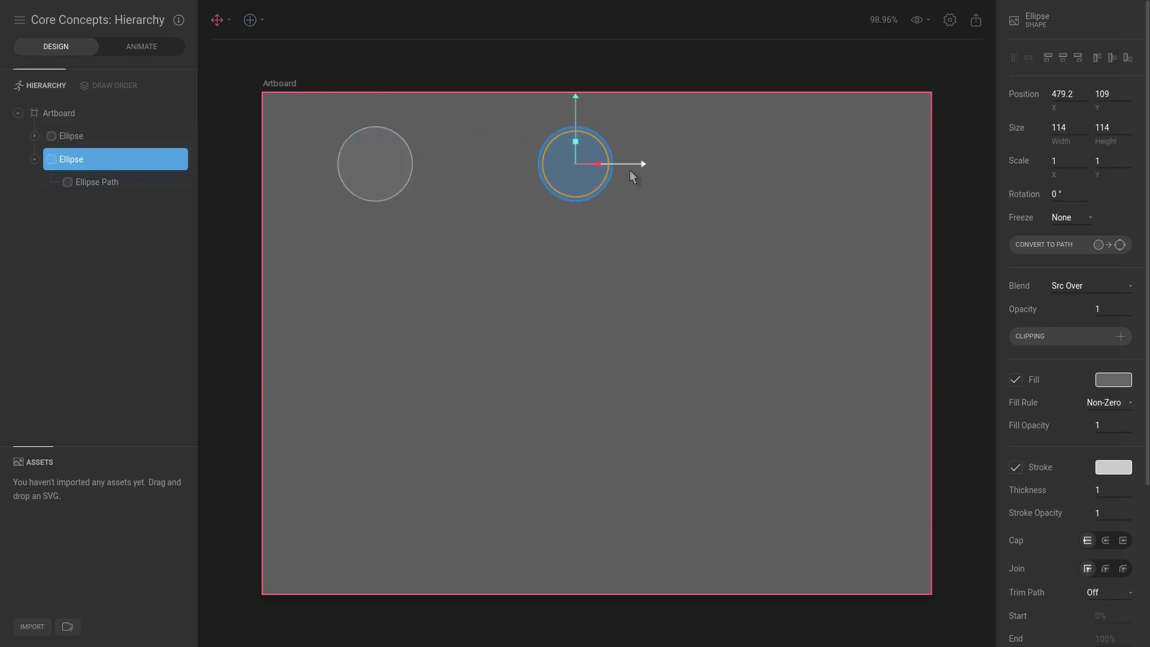
# Draw a large 408×408 circle and move it below the two eyes
pyautogui.press('o')
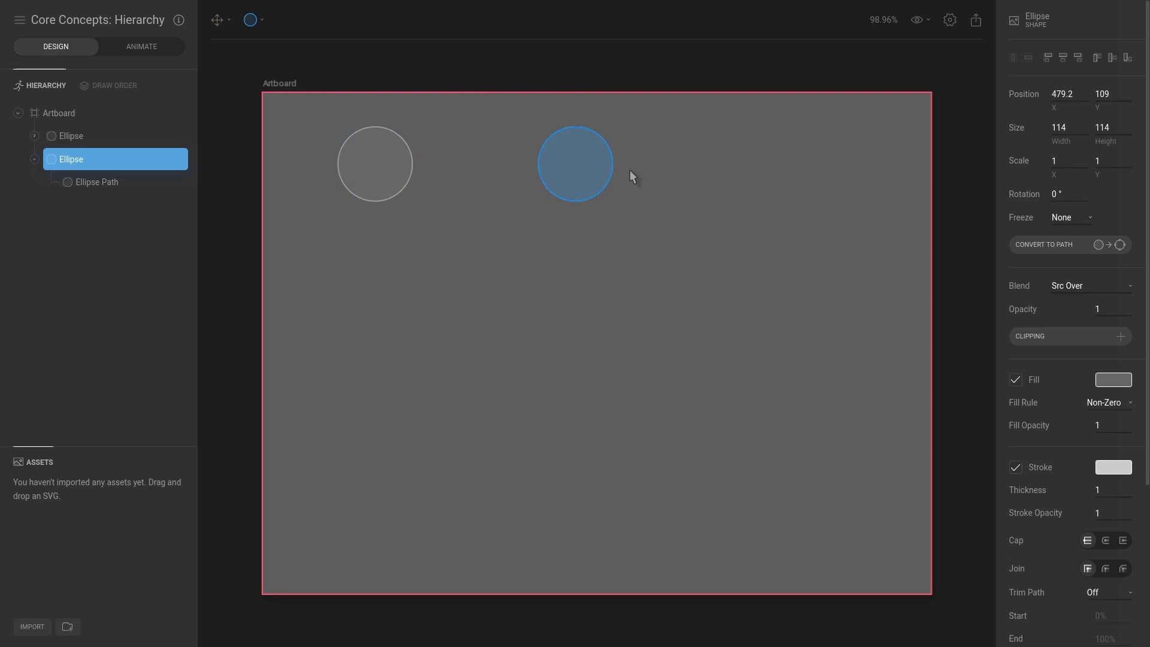
pyautogui.moveTo(351, 213); pyautogui.dragTo(616, 349)
pyautogui.press('v')
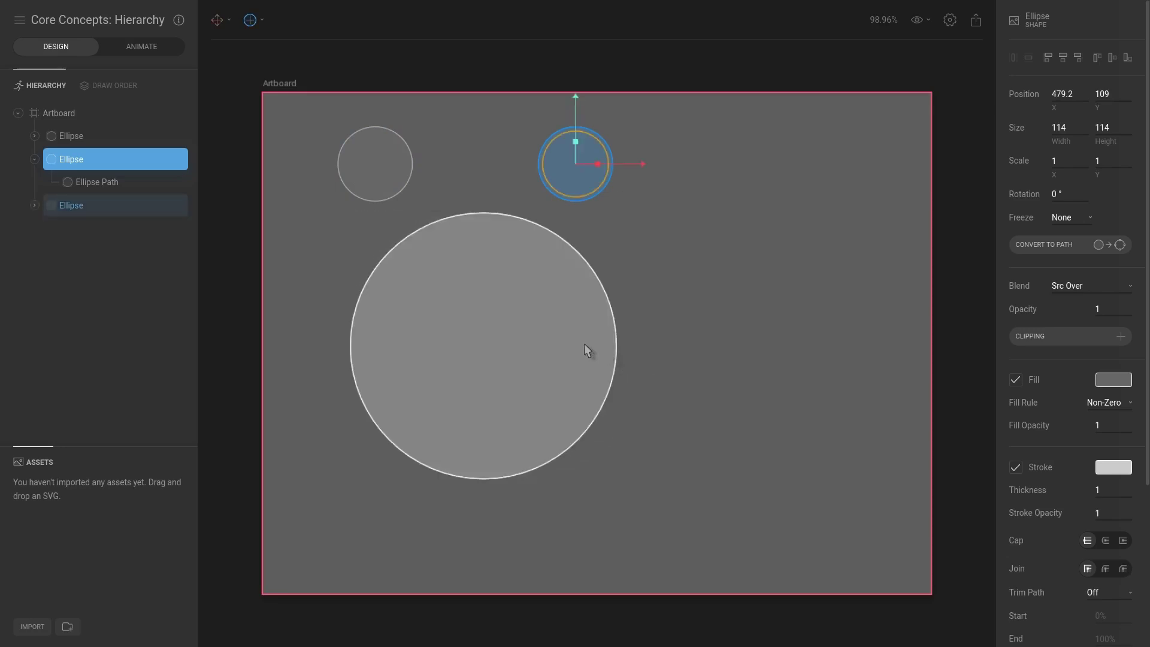
pyautogui.click(521, 339)
pyautogui.moveTo(570, 296); pyautogui.dragTo(557, 270)
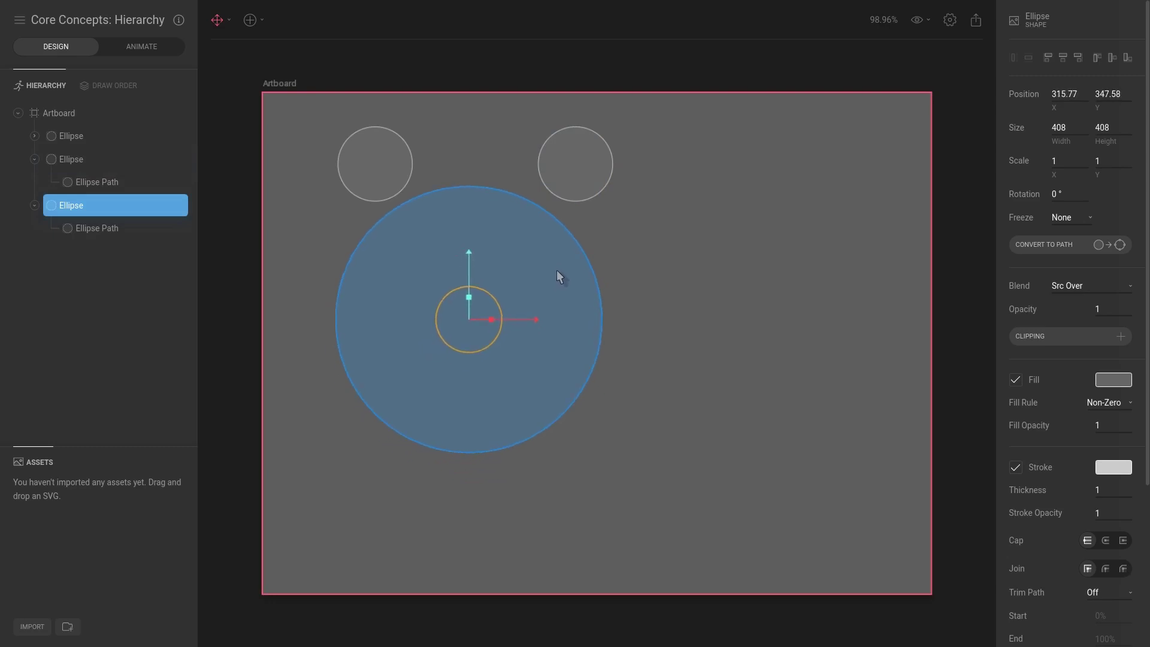
# Convert the big circle to a path, delete its top vertex and make the side vertices straight
pyautogui.click(1047, 246)
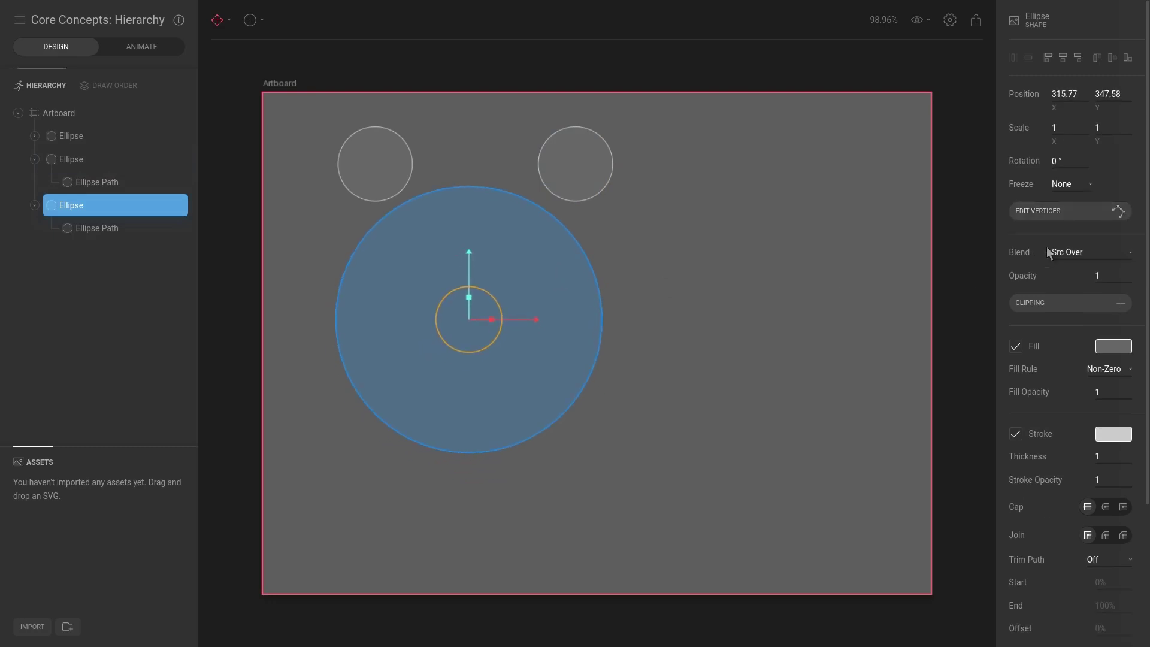
pyautogui.click(1047, 213)
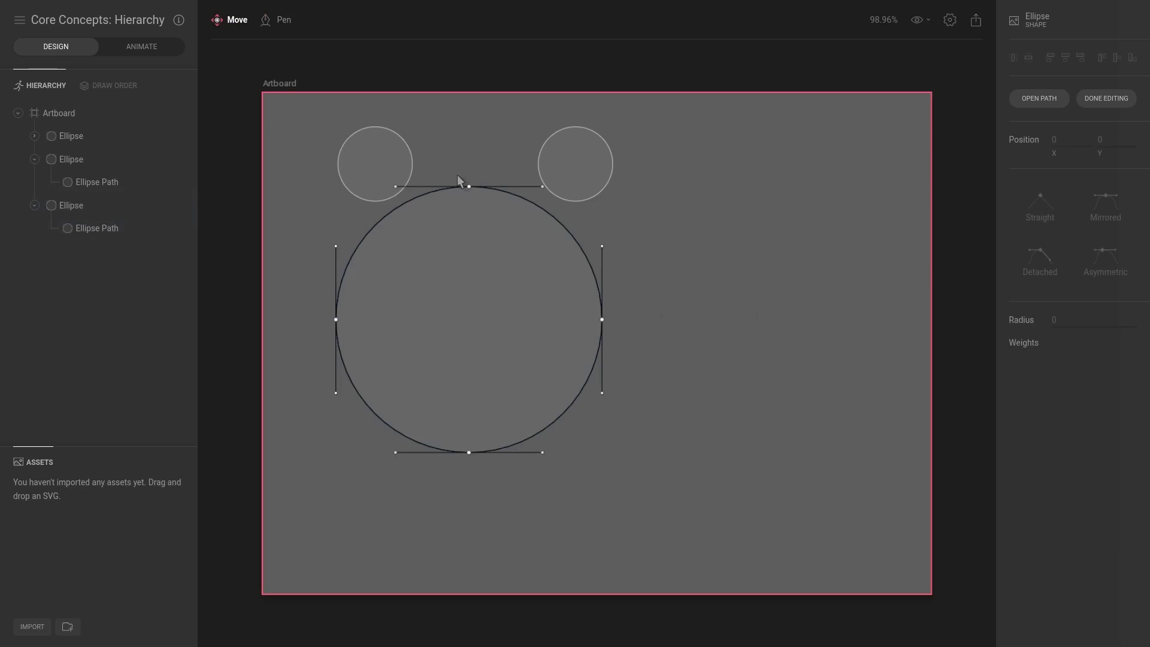
pyautogui.click(469, 187)
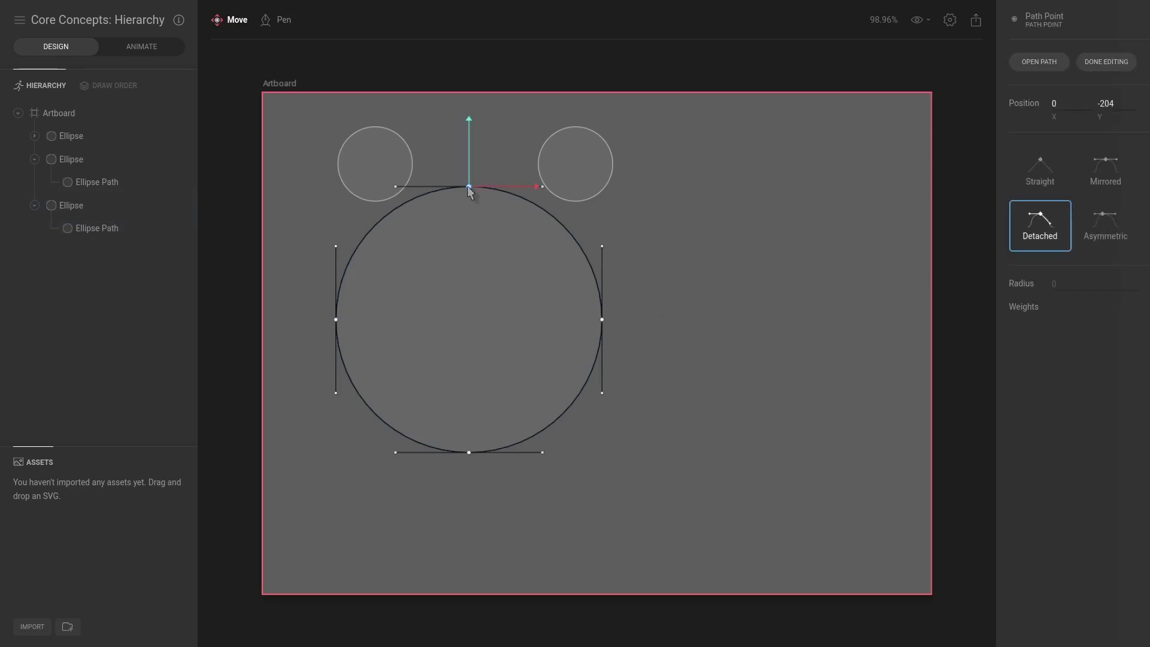
pyautogui.press('Delete')
pyautogui.moveTo(672, 253); pyautogui.dragTo(270, 351)
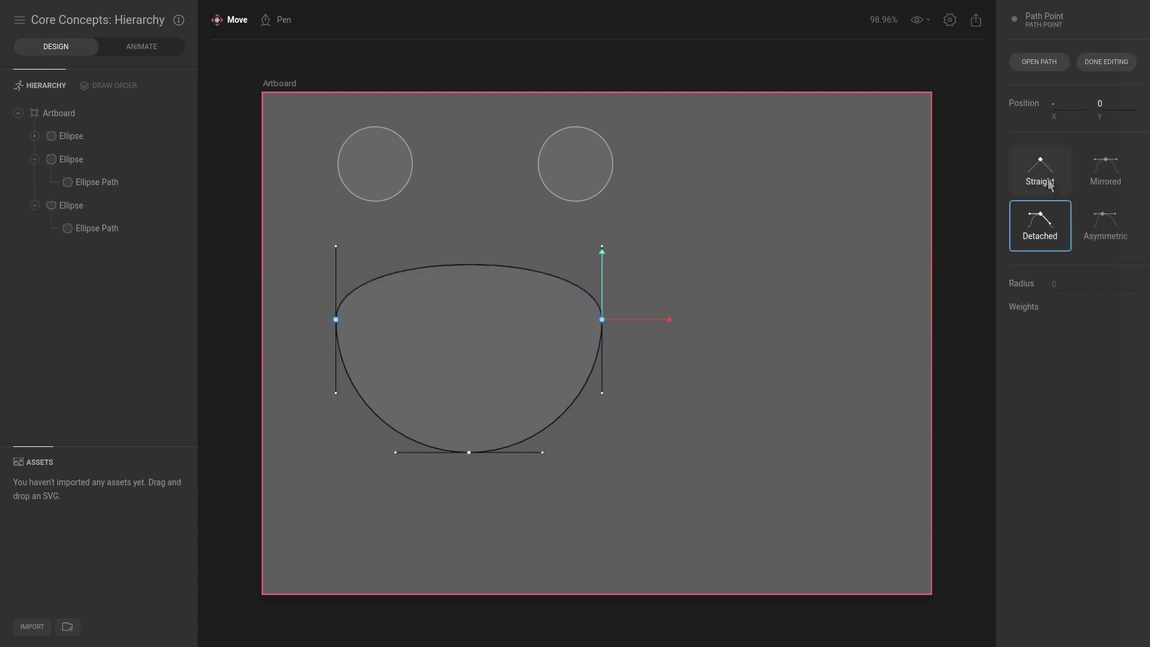
pyautogui.click(1039, 171)
pyautogui.click(569, 443)
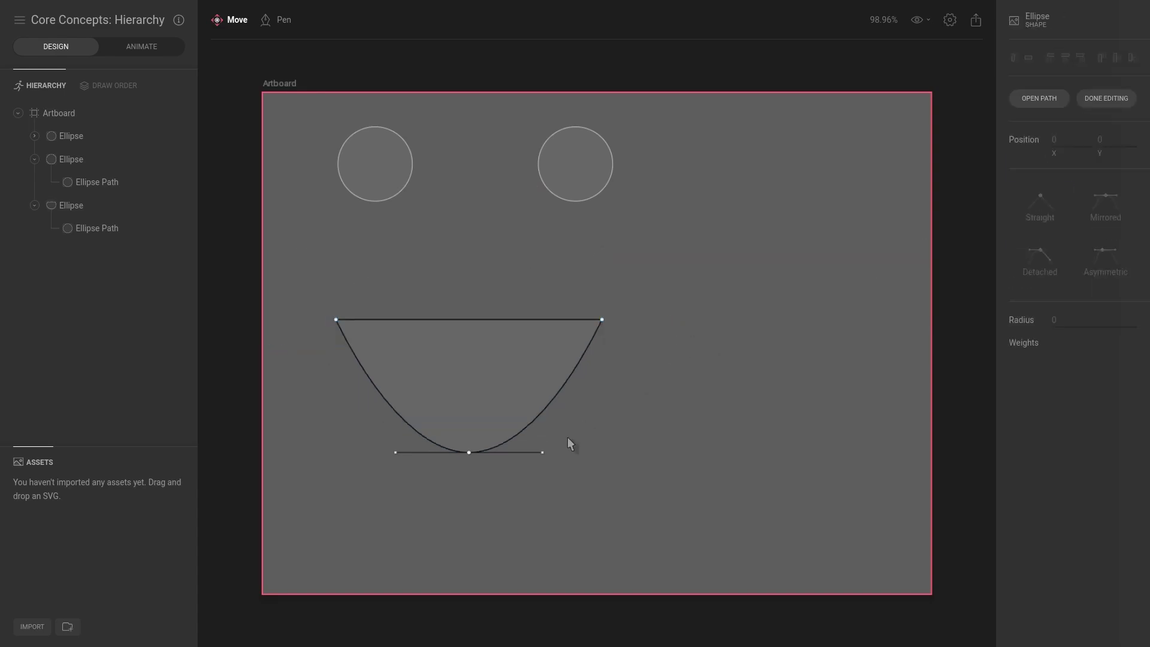
pyautogui.click(1111, 99)
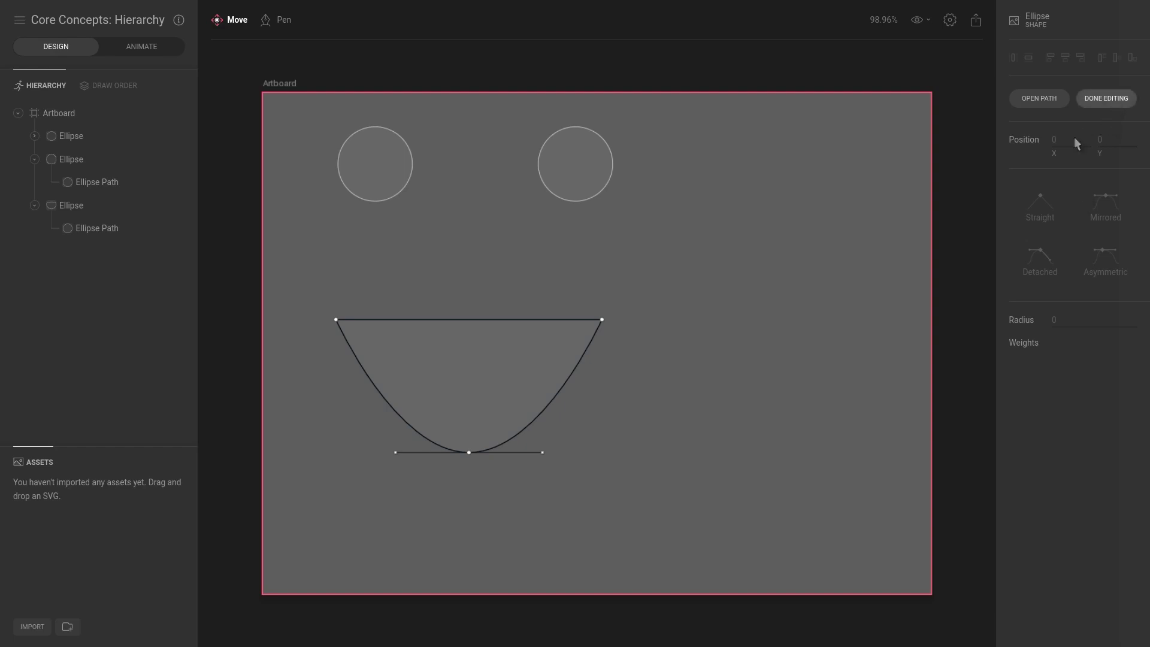
pyautogui.click(776, 303)
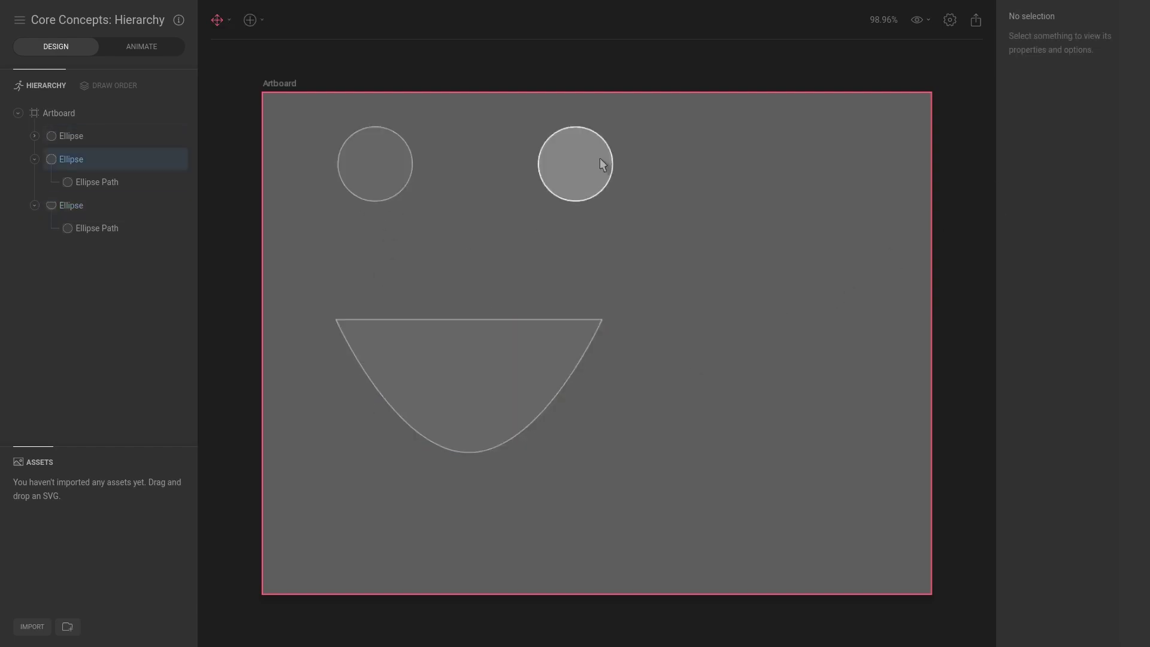
# Align the left eye's left edge and the right eye's right edge with the mouth's matching edges
pyautogui.moveTo(315, 118); pyautogui.dragTo(501, 435)
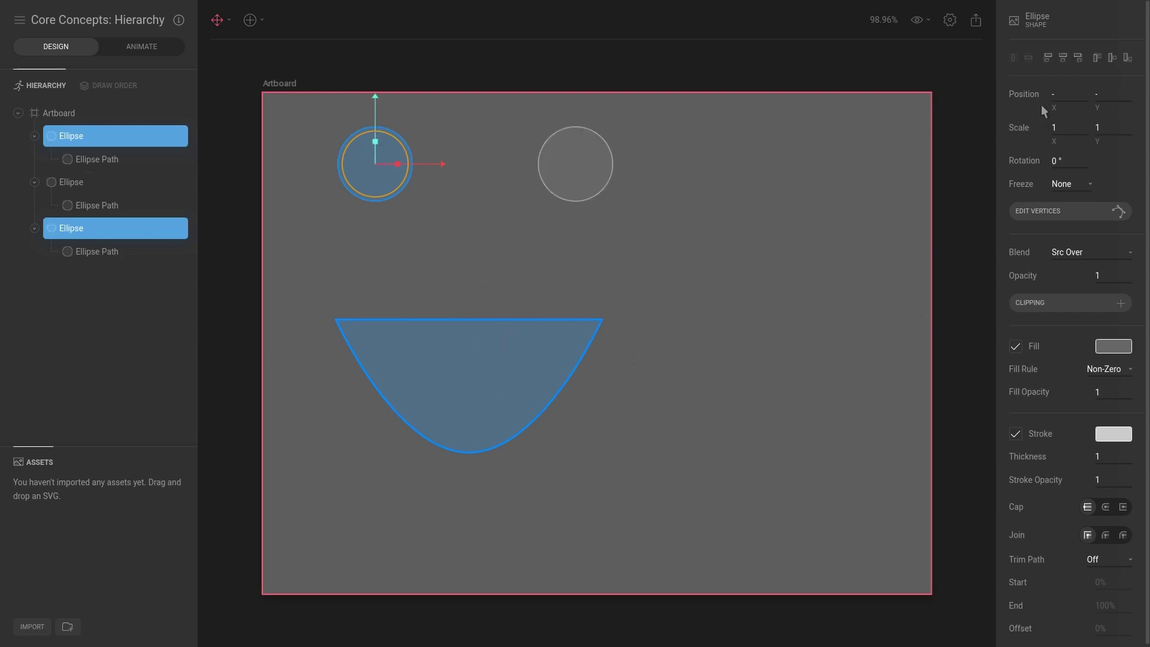
pyautogui.click(1046, 58)
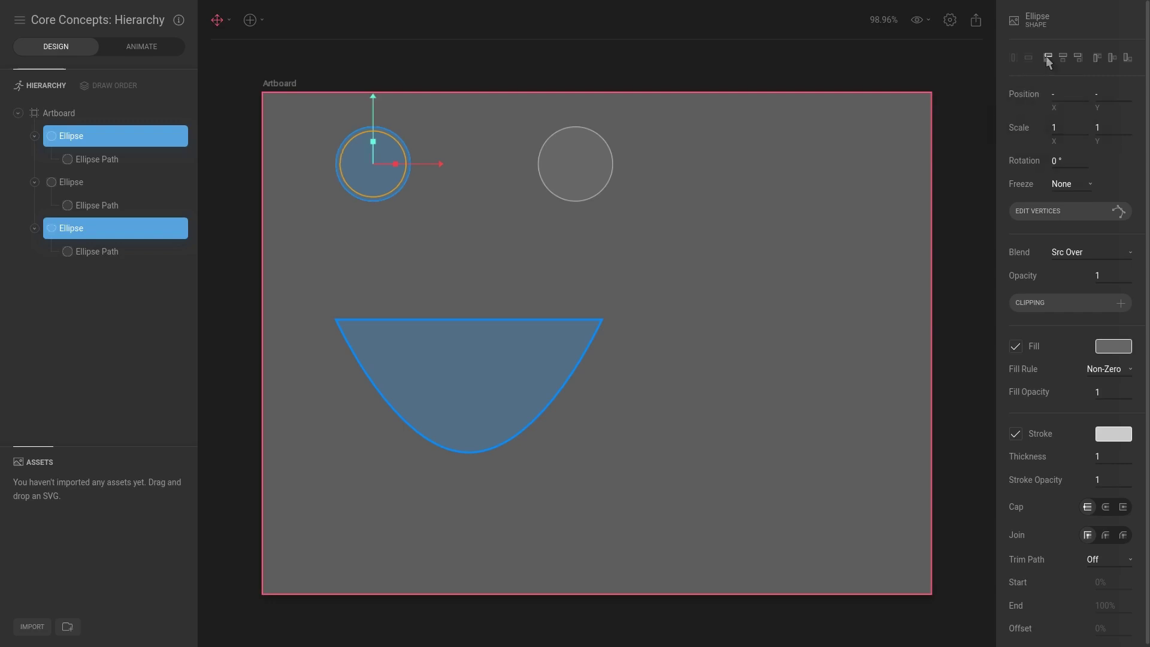
pyautogui.moveTo(679, 125); pyautogui.dragTo(489, 467)
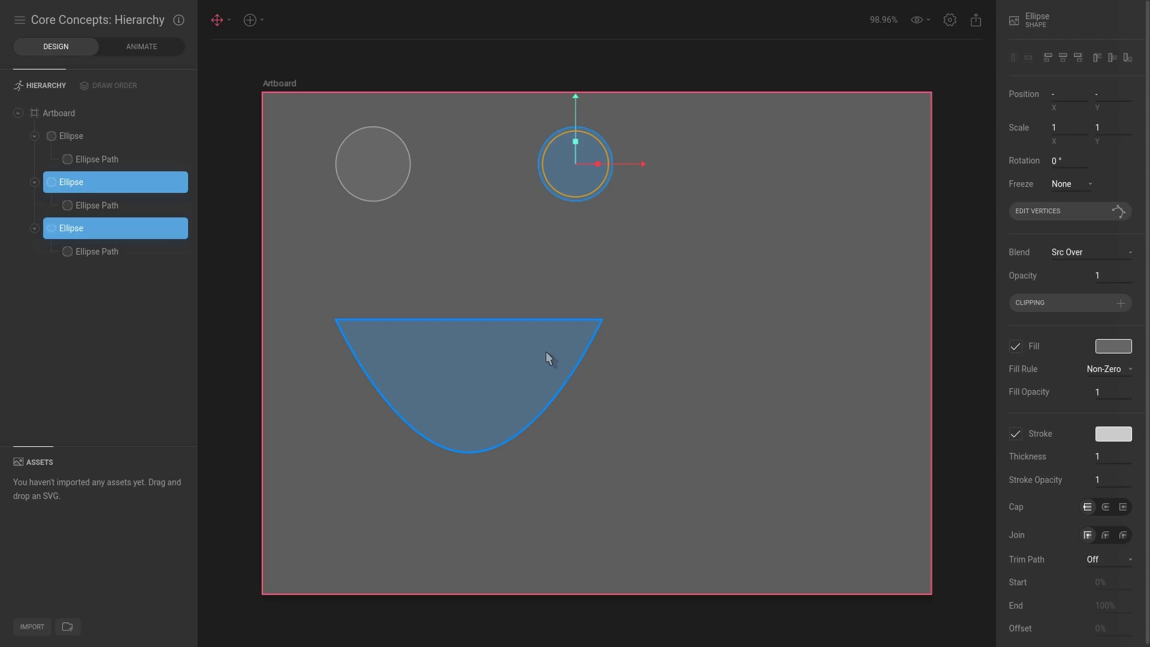
pyautogui.click(1076, 58)
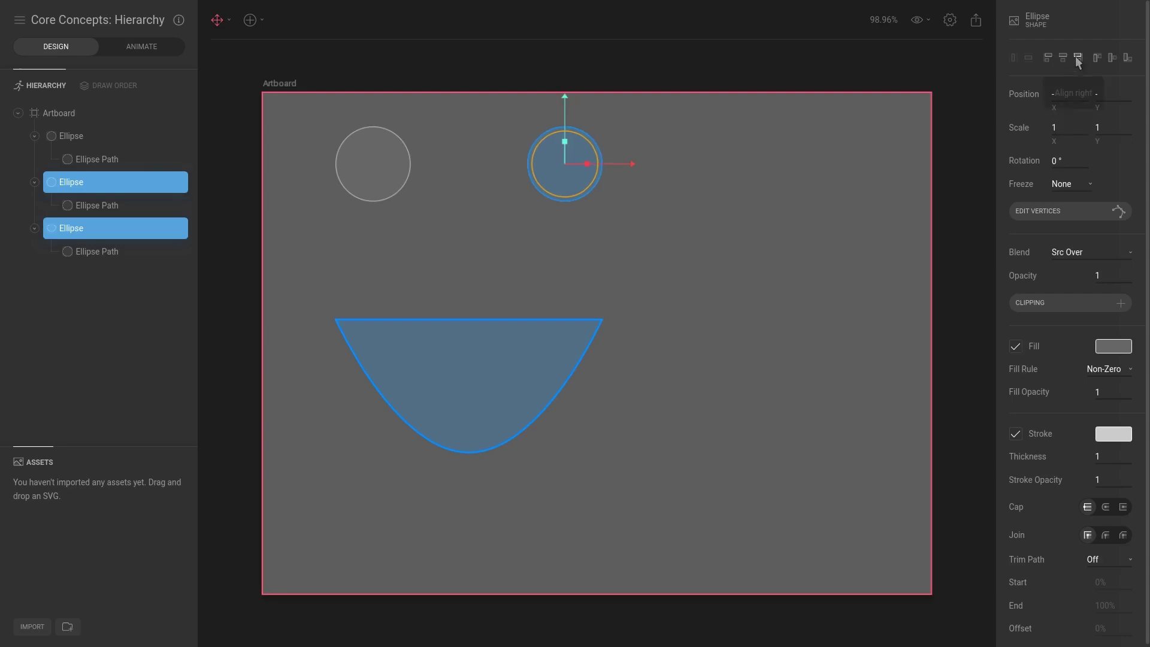
pyautogui.click(757, 285)
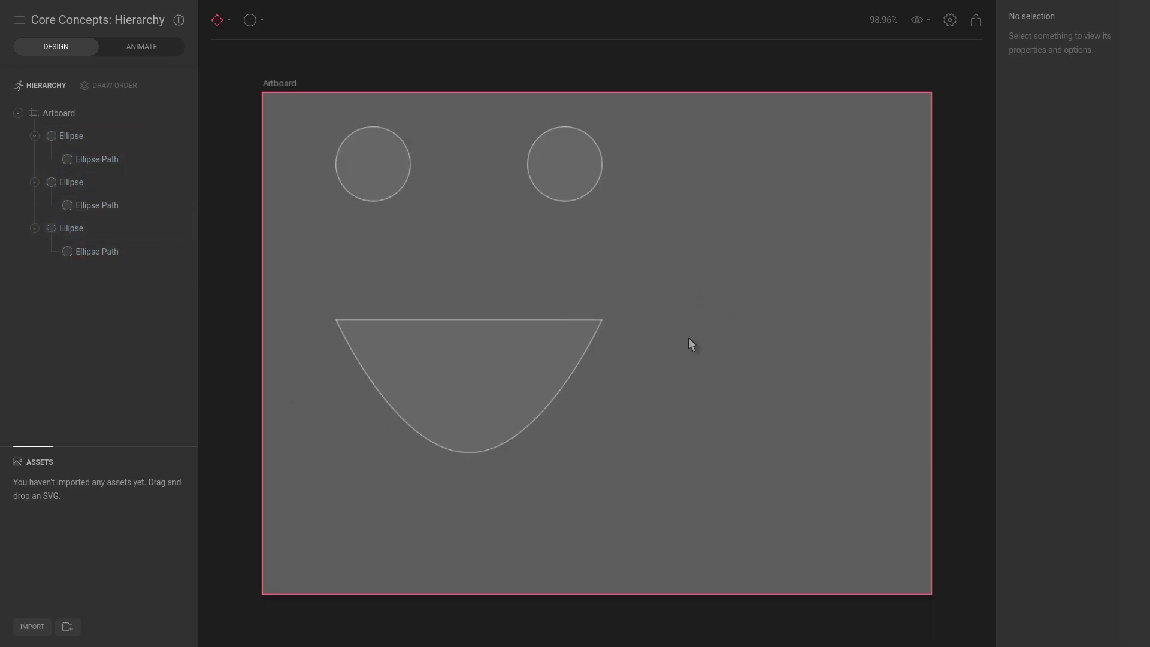
# Move all three face shapes toward the artboard centre, undoing any trial rotations, and reselect them
pyautogui.moveTo(665, 106); pyautogui.dragTo(311, 452)
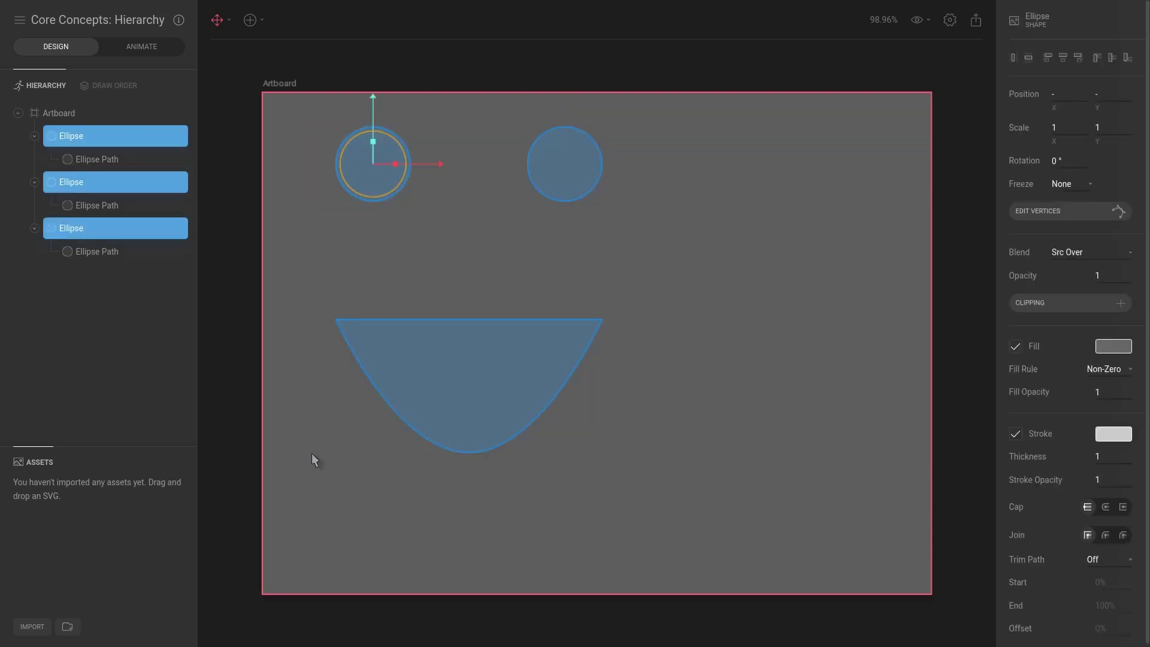
pyautogui.moveTo(486, 268); pyautogui.dragTo(623, 264)
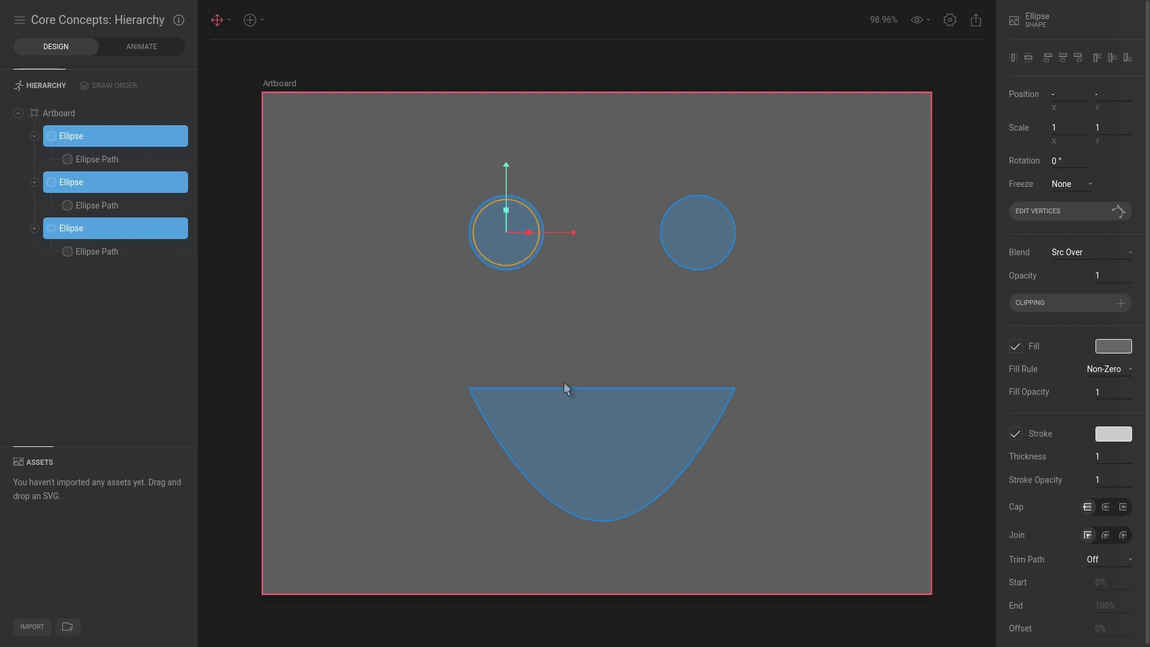
pyautogui.press('r')
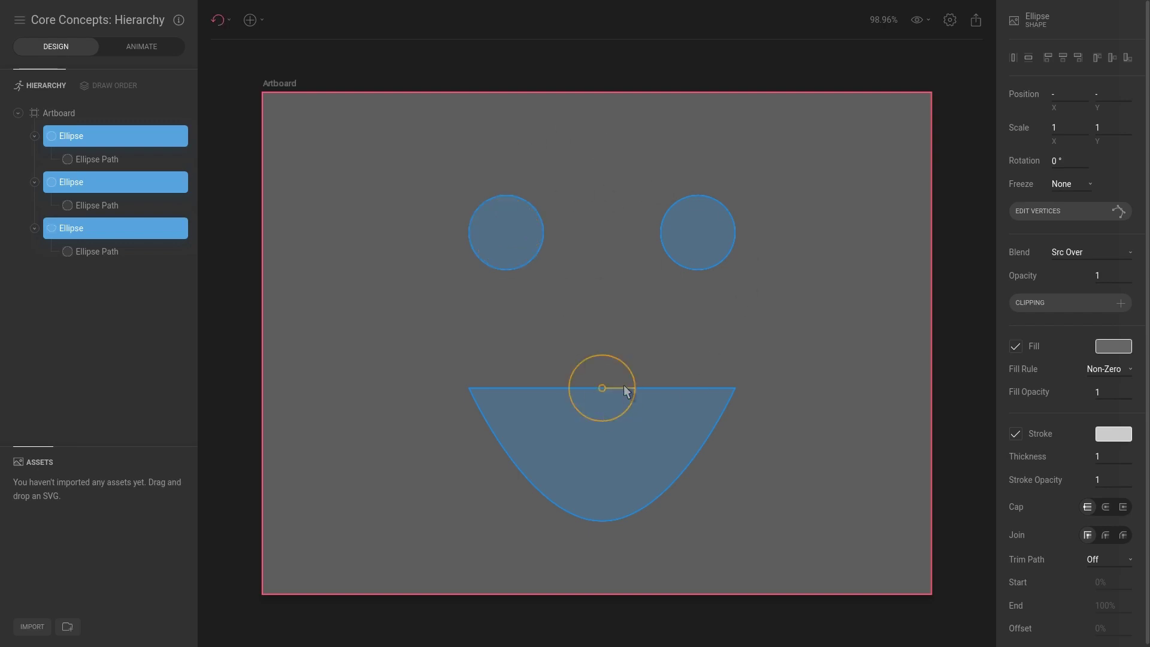
pyautogui.moveTo(625, 390); pyautogui.dragTo(608, 418)
pyautogui.hotkey('ctrl', 'z')
pyautogui.moveTo(785, 144); pyautogui.dragTo(429, 514)
pyautogui.moveTo(612, 377); pyautogui.dragTo(588, 246)
pyautogui.click(593, 246)
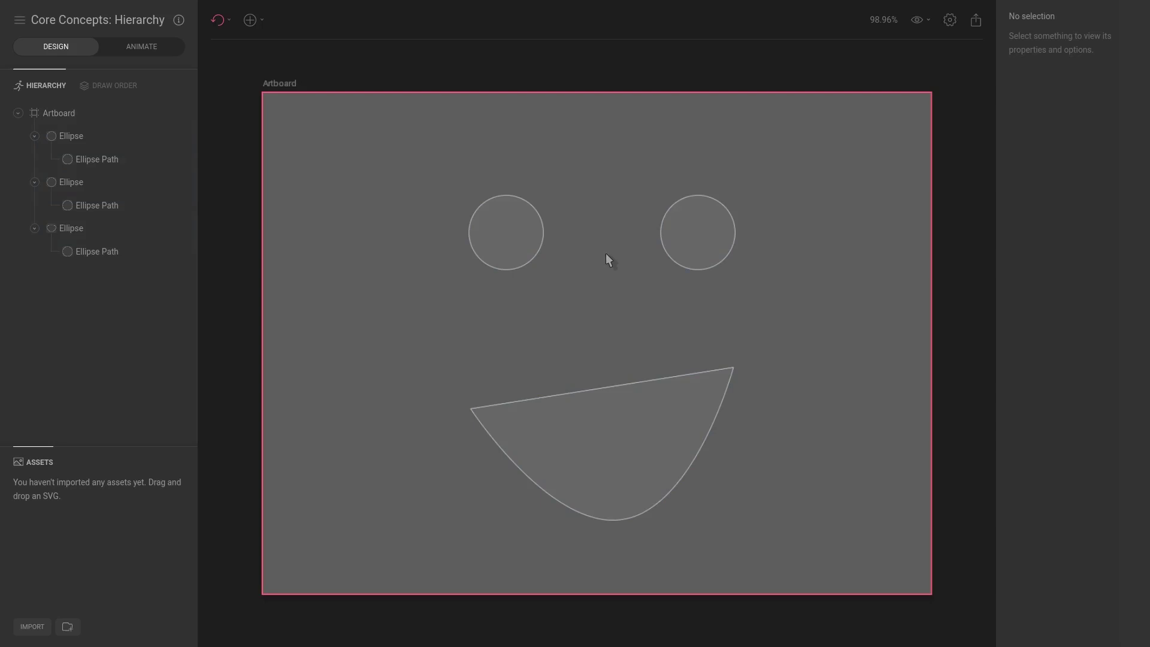
pyautogui.hotkey('ctrl', 'z')
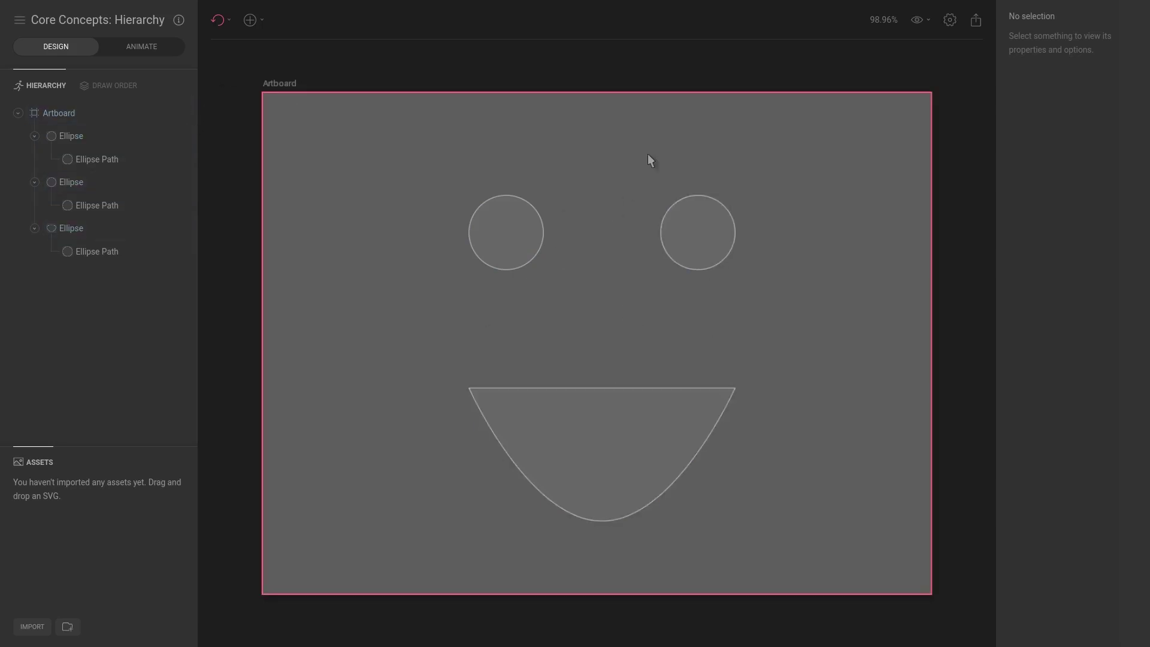
pyautogui.moveTo(844, 137); pyautogui.dragTo(369, 532)
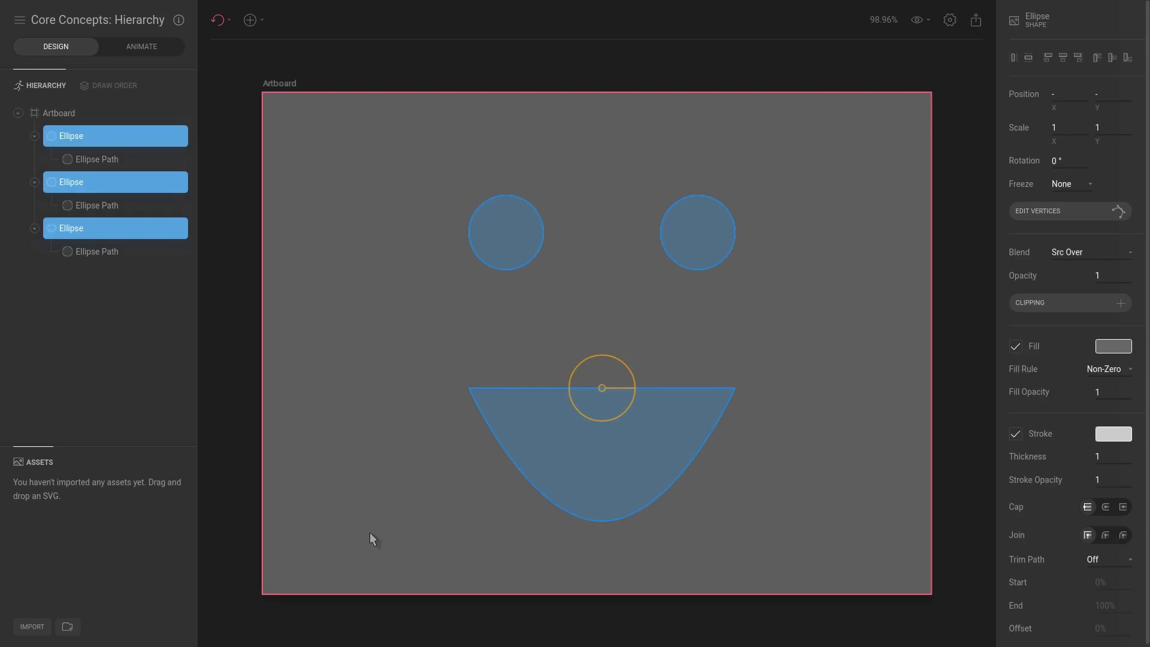
# Group the three ellipses with Ctrl+G into a new Group node at X 519.89, Y 293.62
pyautogui.hotkey('ctrl', 'g')
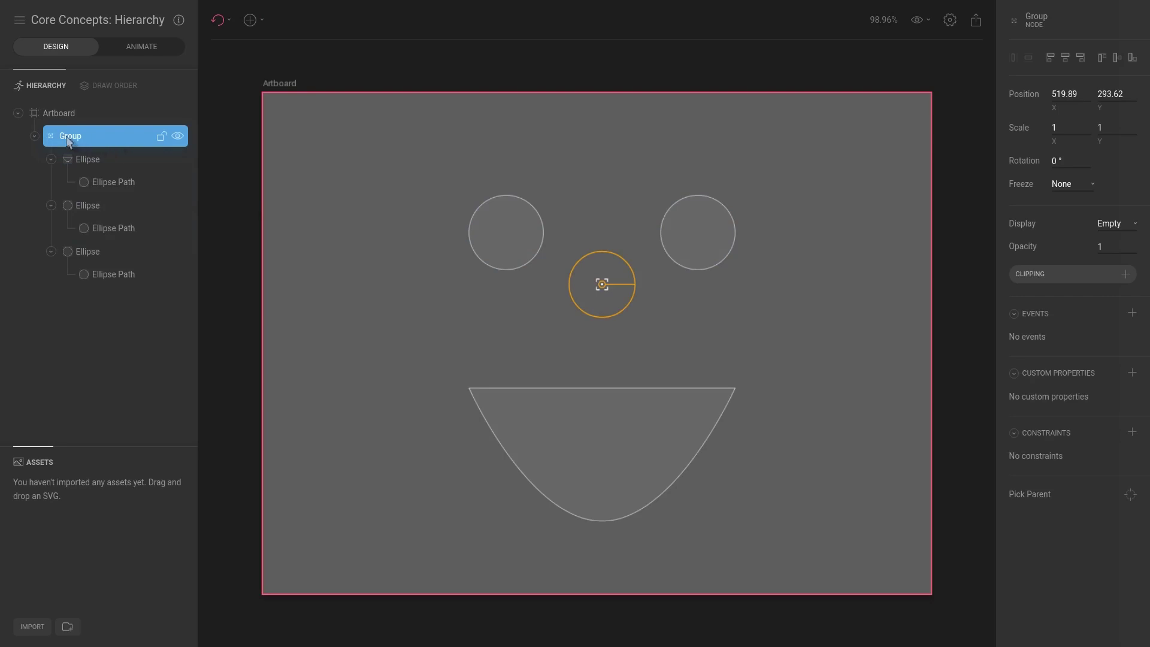
pyautogui.click(250, 22)
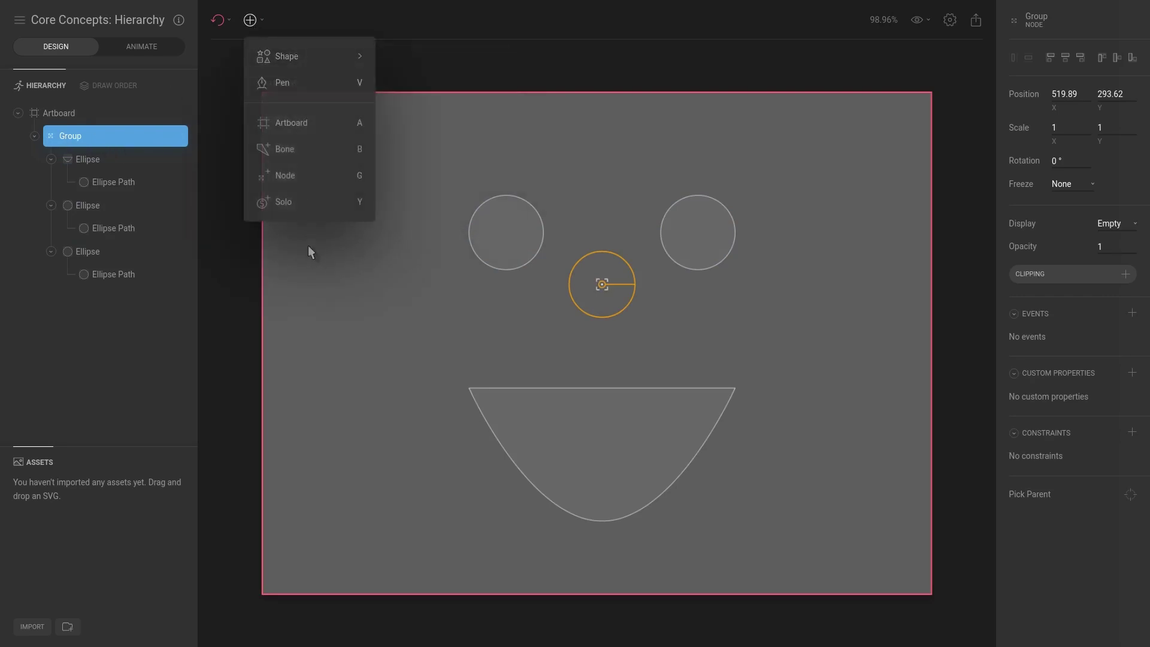
pyautogui.click(307, 174)
pyautogui.click(373, 163)
pyautogui.click(297, 274)
pyautogui.click(345, 376)
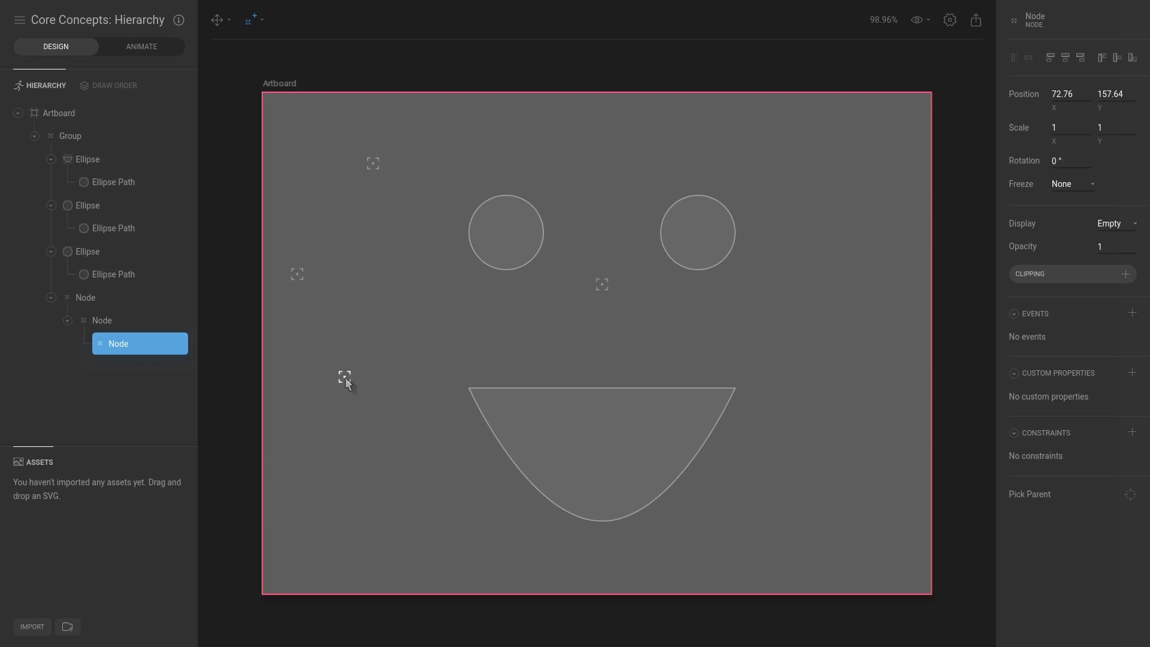
pyautogui.click(362, 303)
pyautogui.click(401, 365)
pyautogui.click(378, 431)
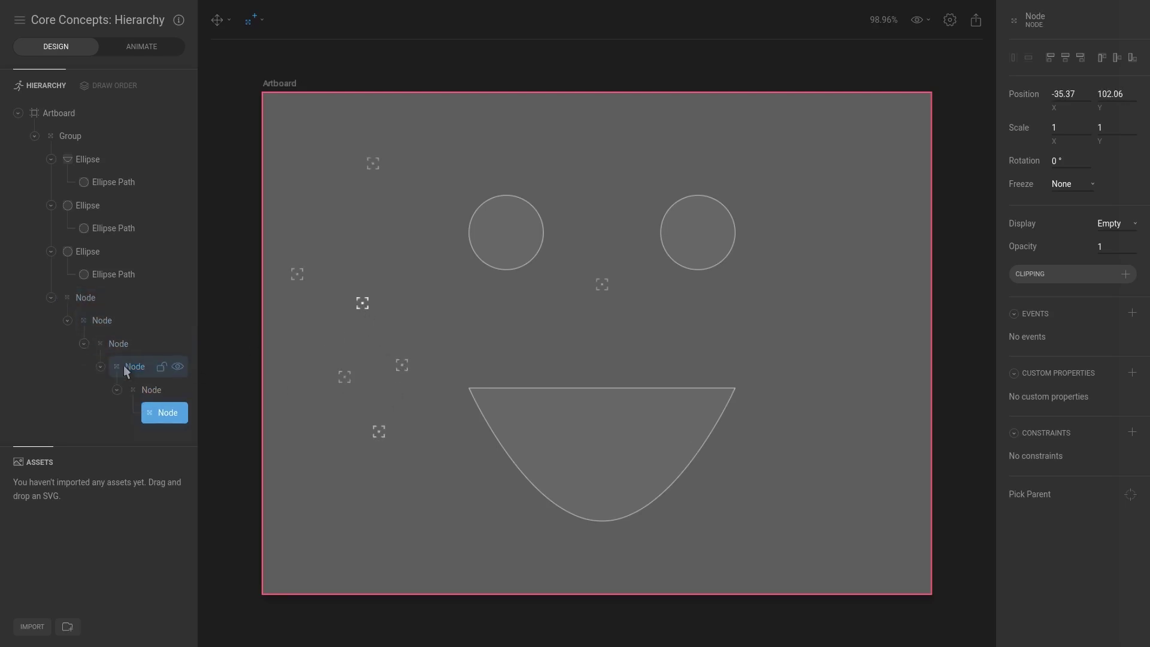
pyautogui.hotkey('ctrl', 'z')
pyautogui.hotkey('ctrl', 'z')
pyautogui.hotkey('ctrl', 'z')
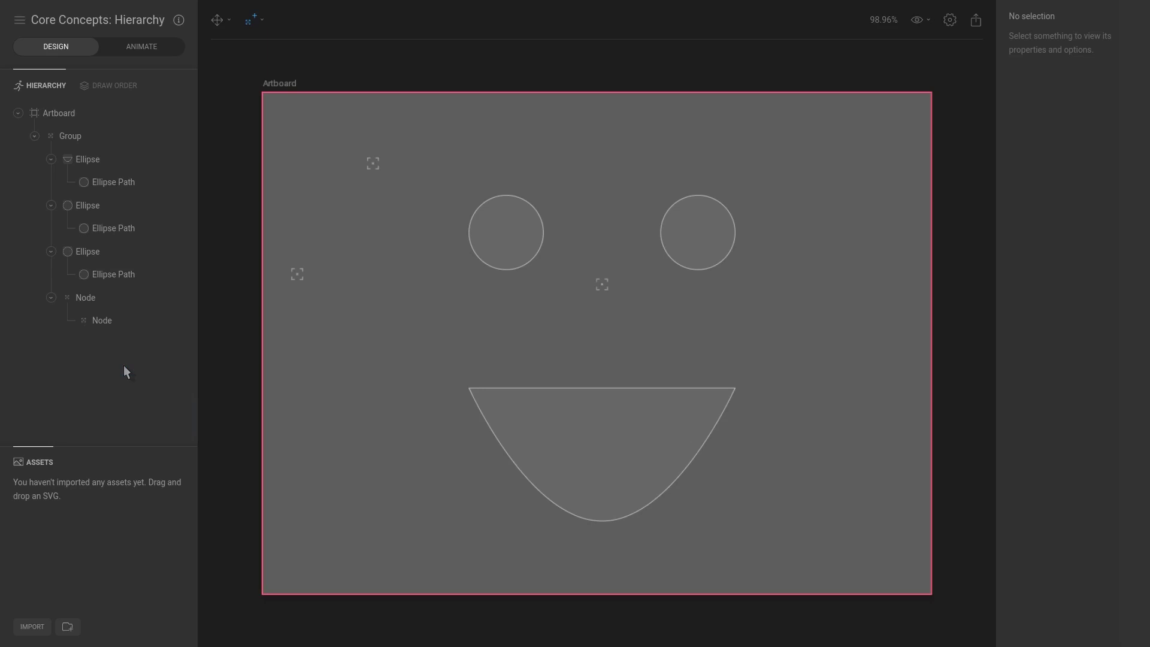
pyautogui.hotkey('ctrl', 'z')
pyautogui.click(371, 163)
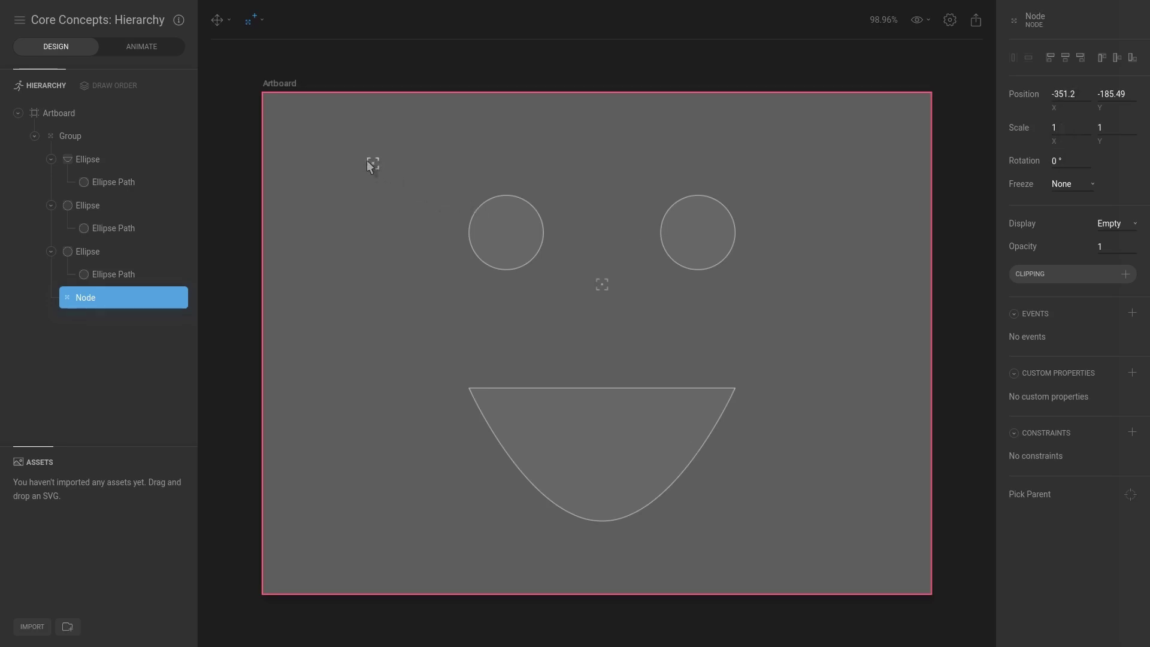
pyautogui.press('Delete')
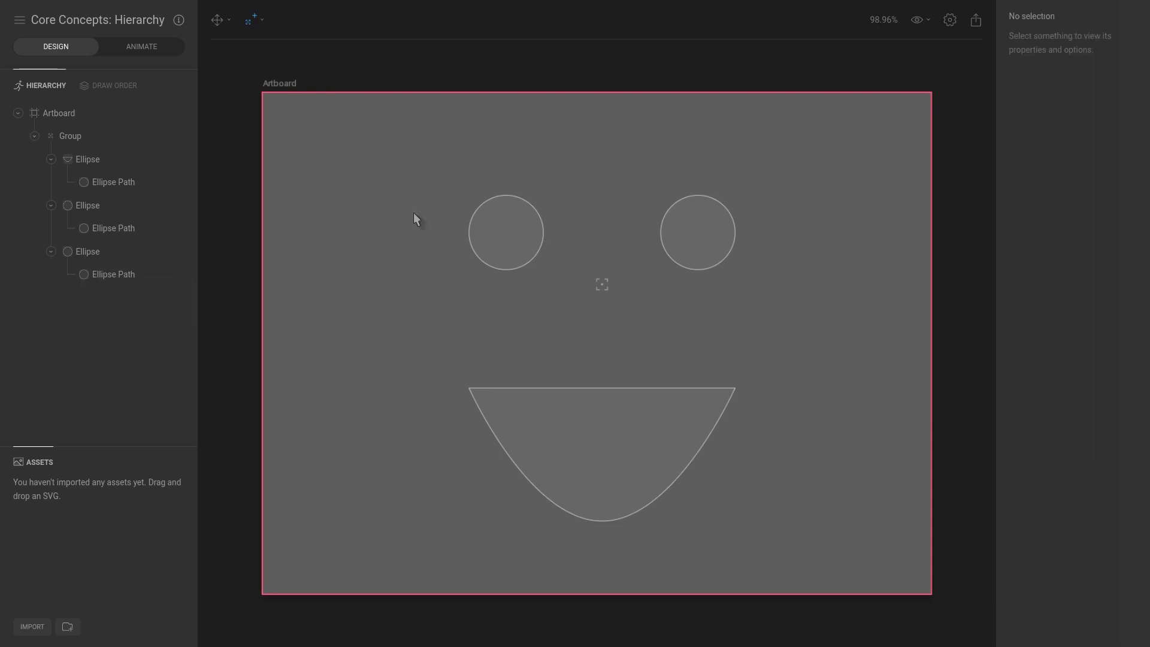
# Rename the Group node to 'face'
pyautogui.click(69, 132)
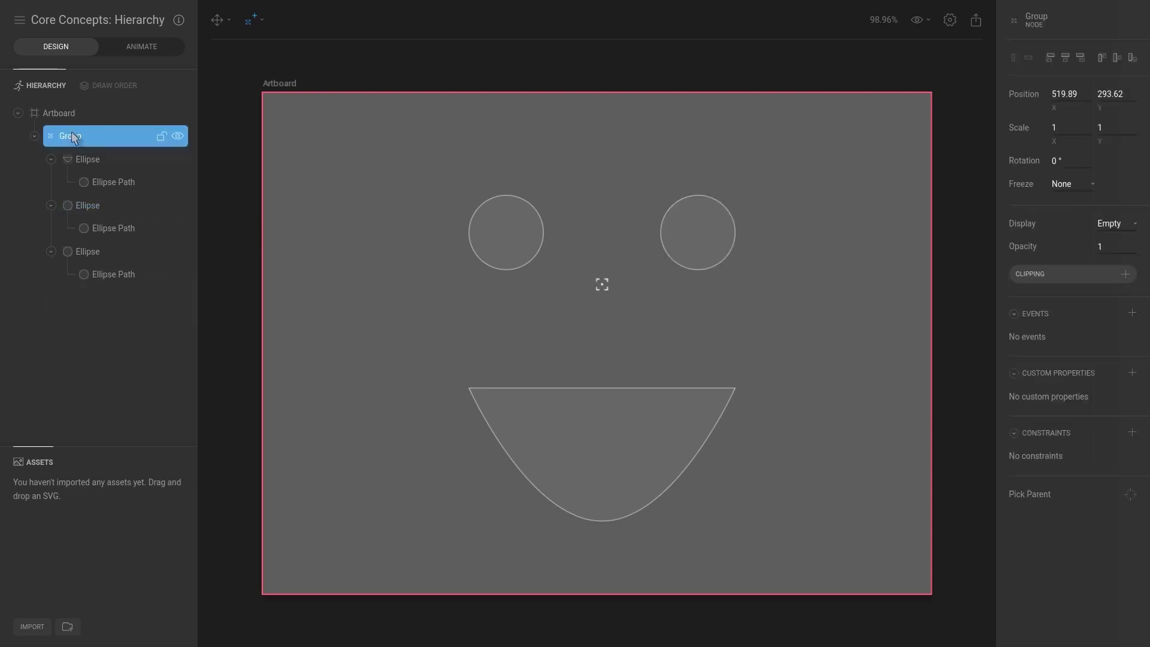
pyautogui.doubleClick(71, 132)
pyautogui.write('face')
pyautogui.press('Return')
# Tilt the face group to -6° and place it at X 471.39, Y 305.75
pyautogui.press('v')
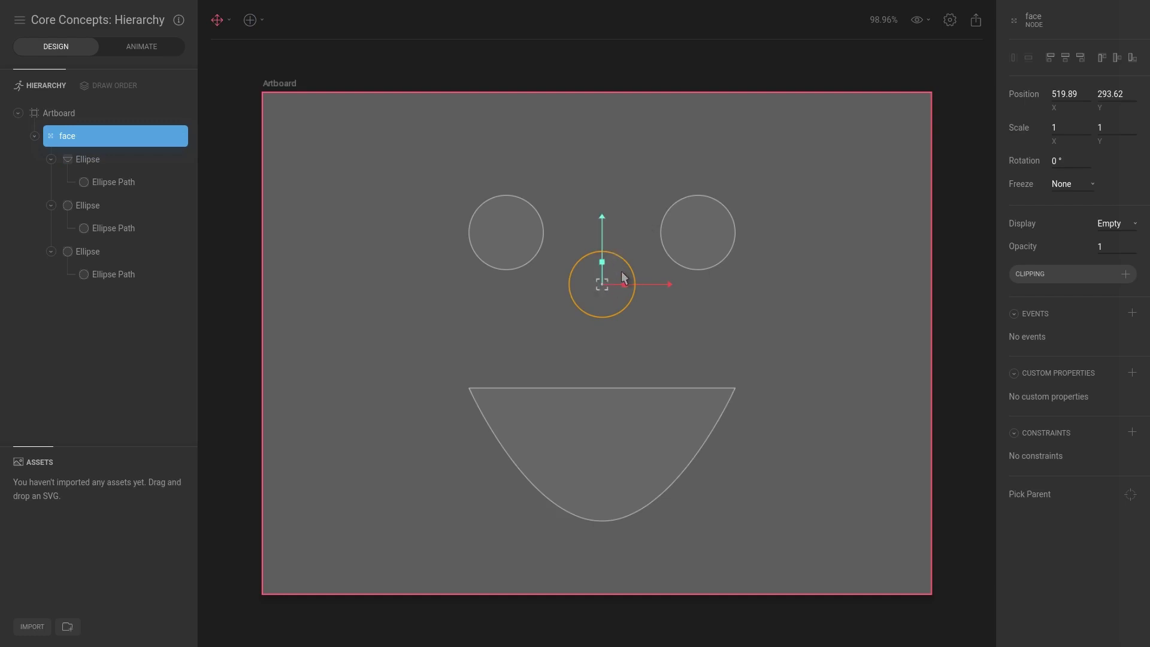
pyautogui.moveTo(649, 239); pyautogui.dragTo(597, 197)
pyautogui.press('r')
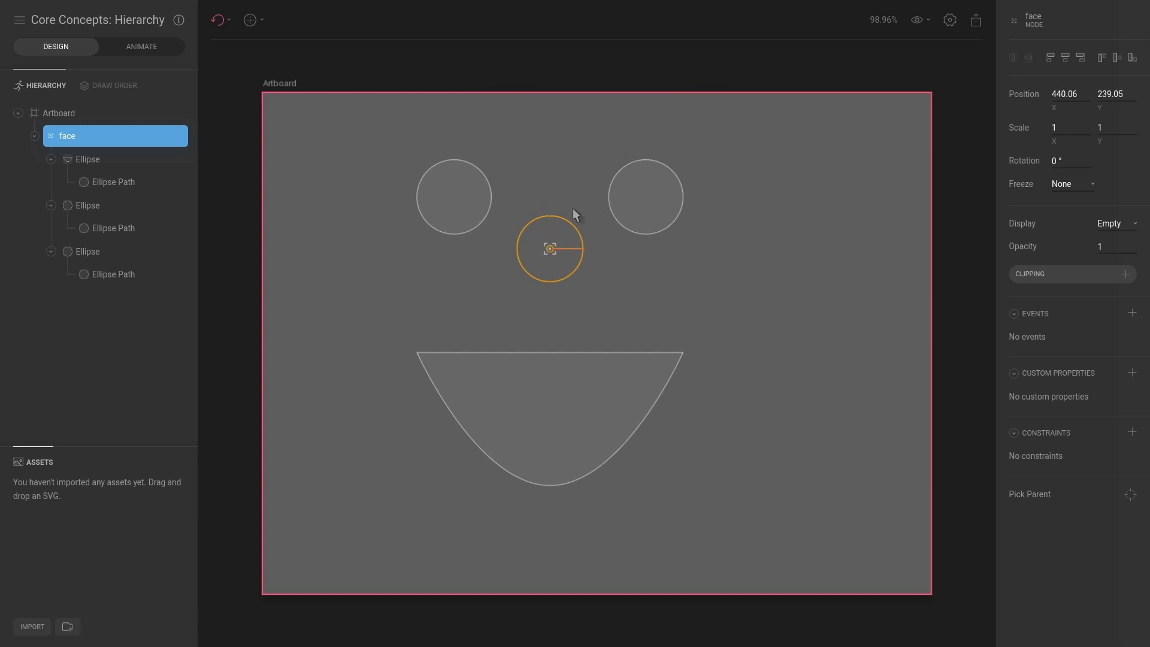
pyautogui.moveTo(598, 249); pyautogui.dragTo(629, 229)
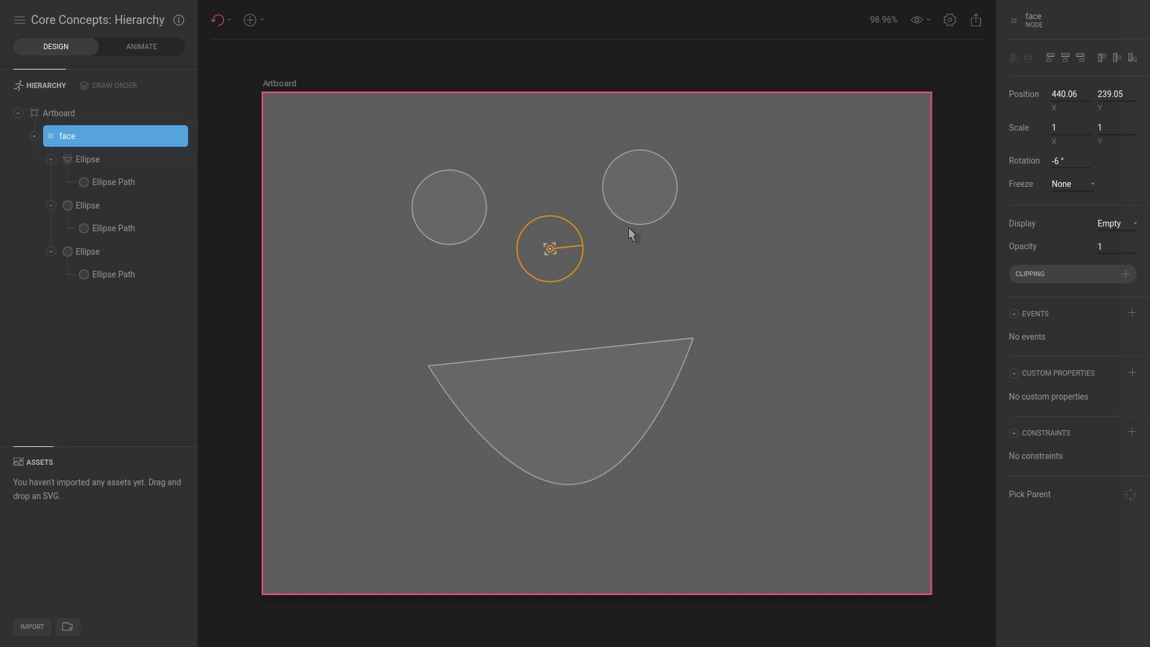
pyautogui.press('v')
pyautogui.moveTo(576, 190); pyautogui.dragTo(609, 243)
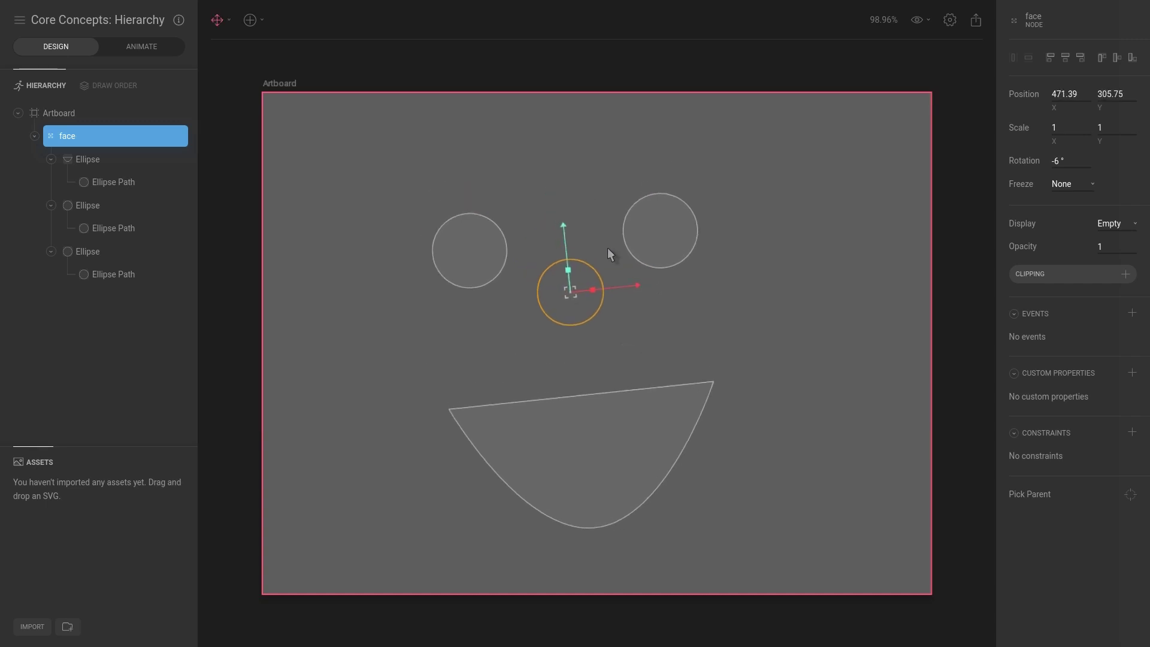